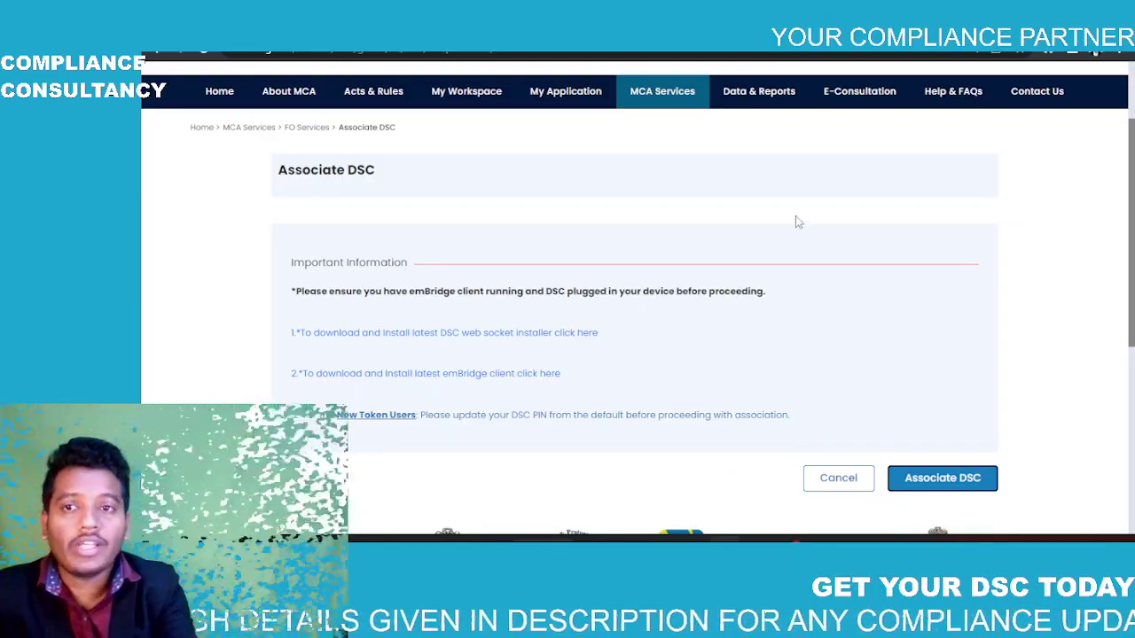
scroll(795, 218, up, 3)
scroll(795, 217, down, 3)
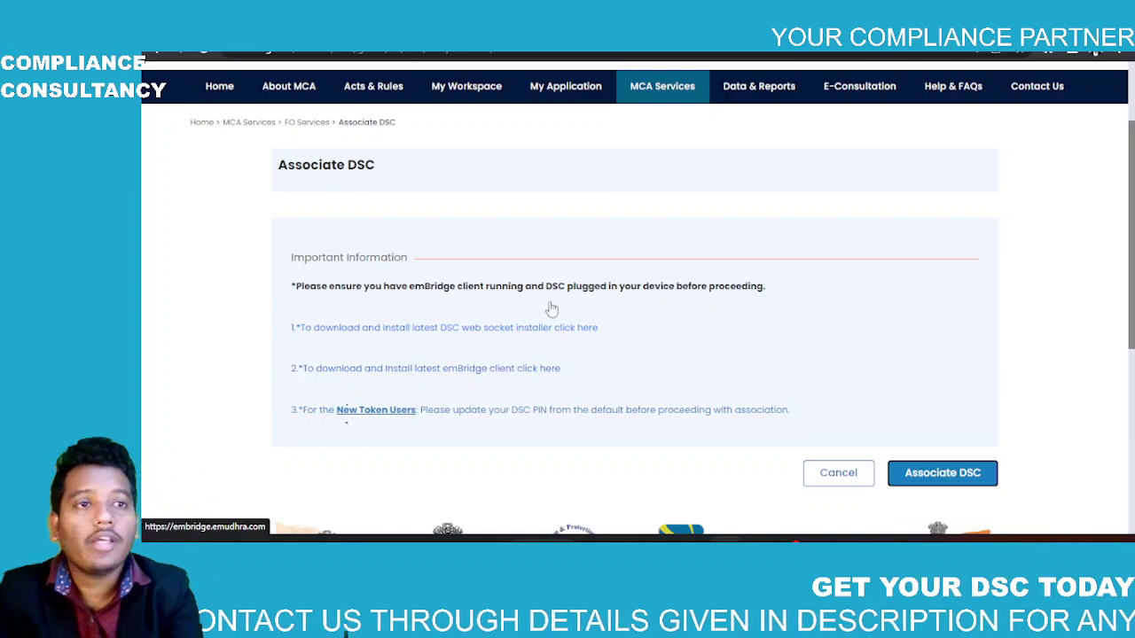
Open the browser's privacy and security site settings for JavaScript, showing the customized site behaviors.
click(1122, 55)
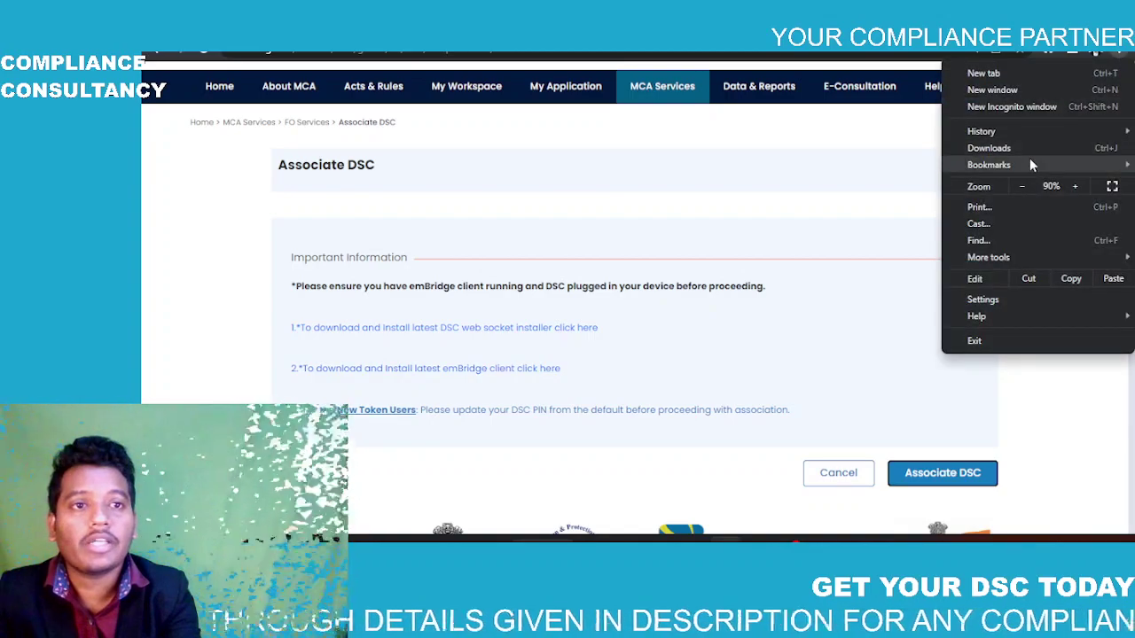
click(982, 299)
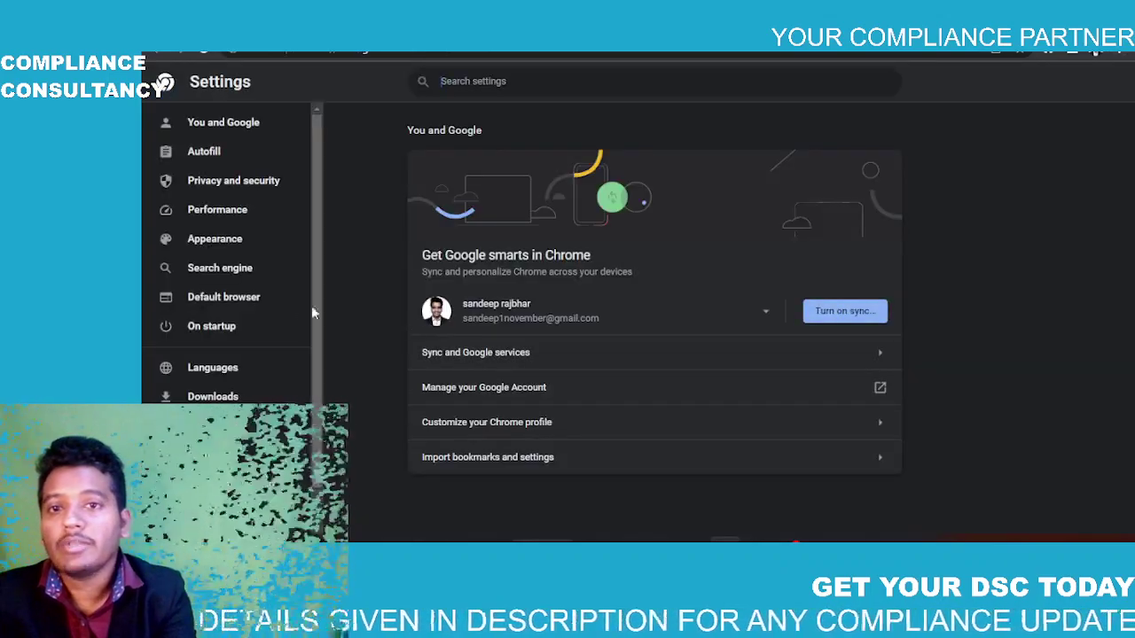
scroll(308, 306, down, 1)
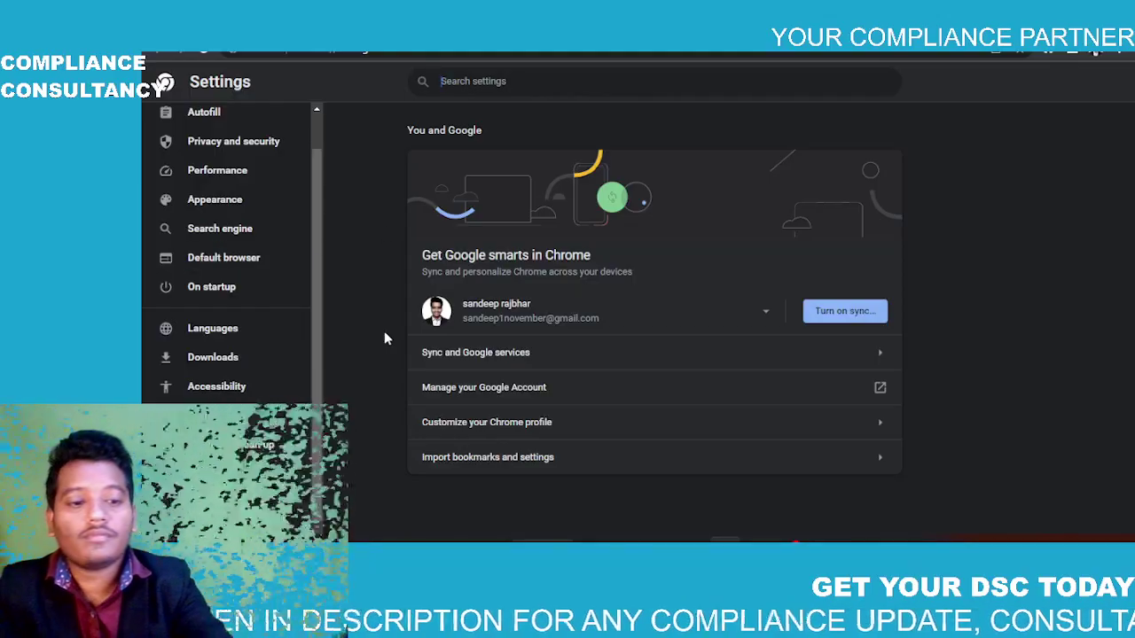
scroll(250, 131, up, 1)
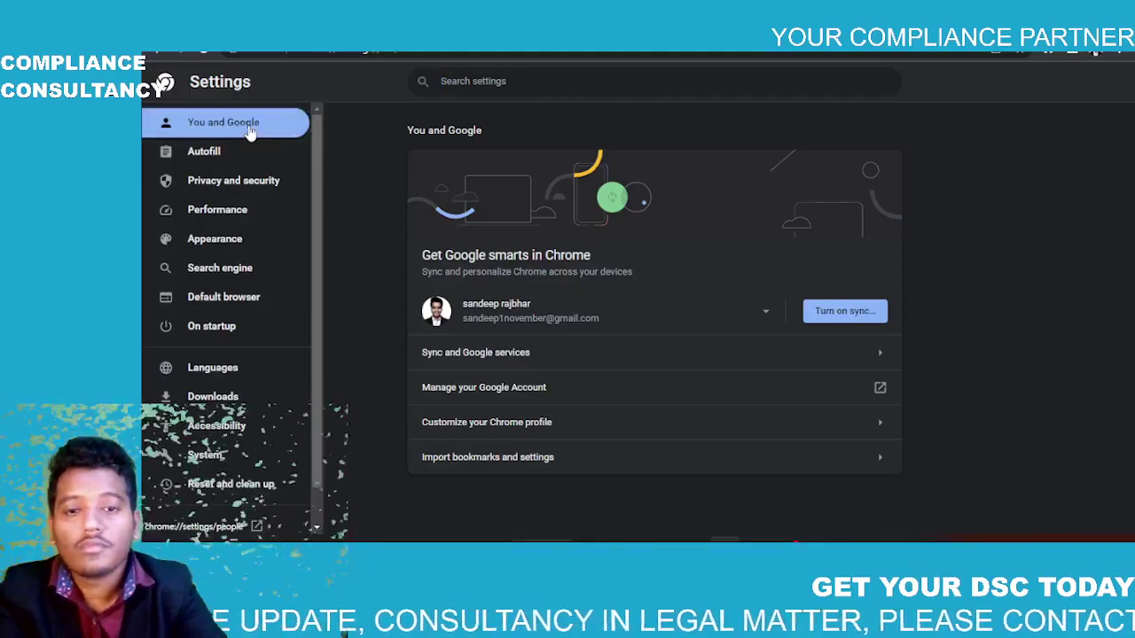
click(221, 188)
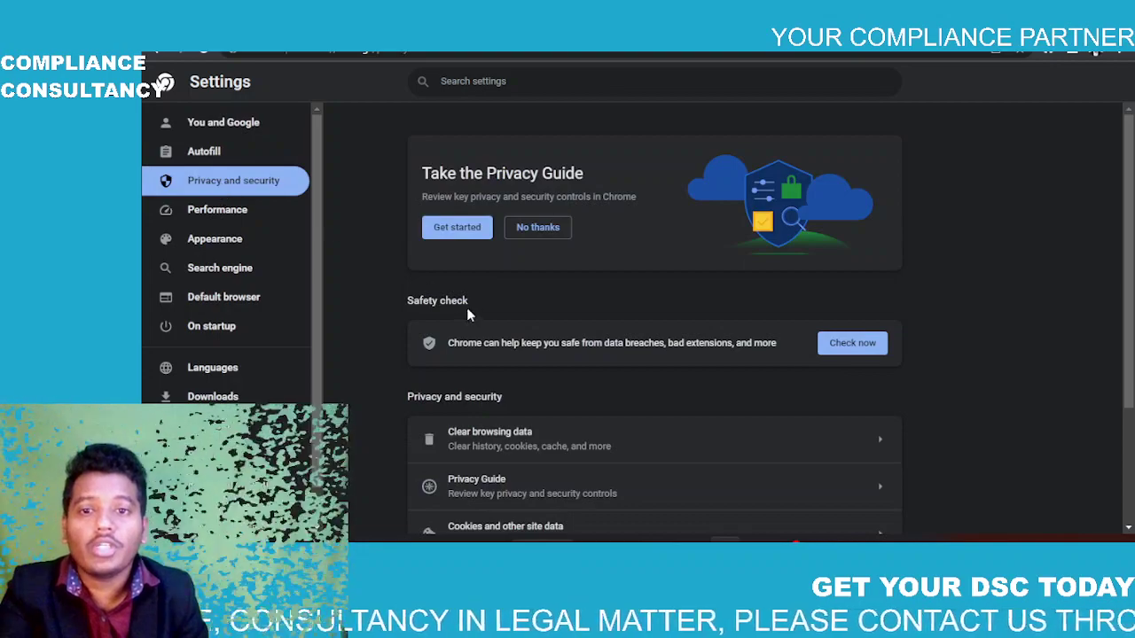
scroll(467, 310, down, 2)
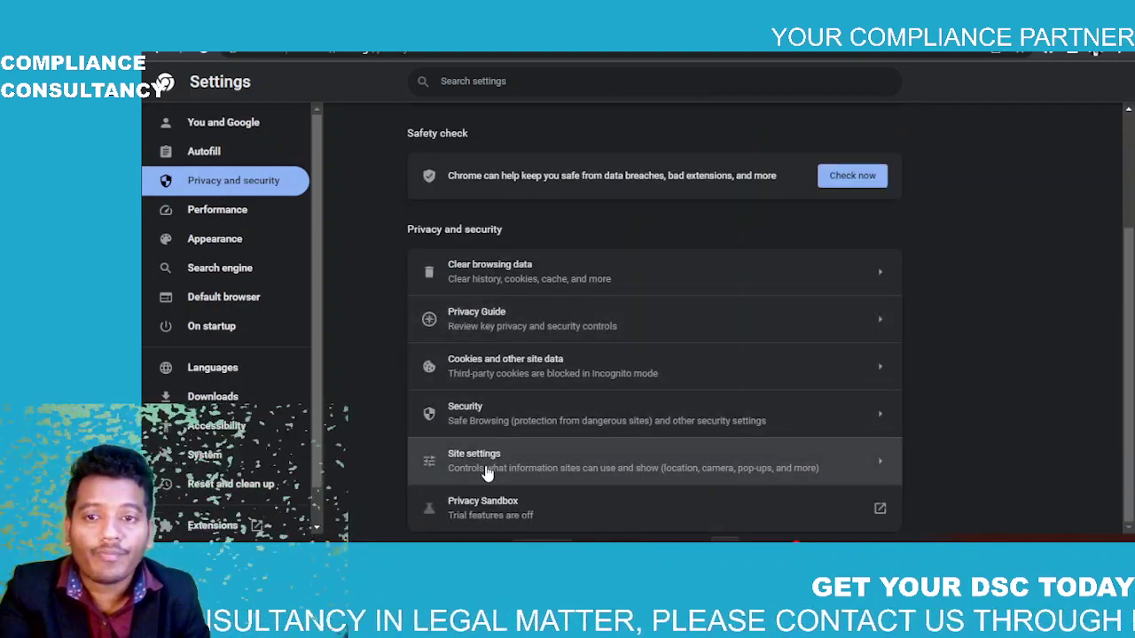
click(486, 469)
scroll(485, 470, down, 7)
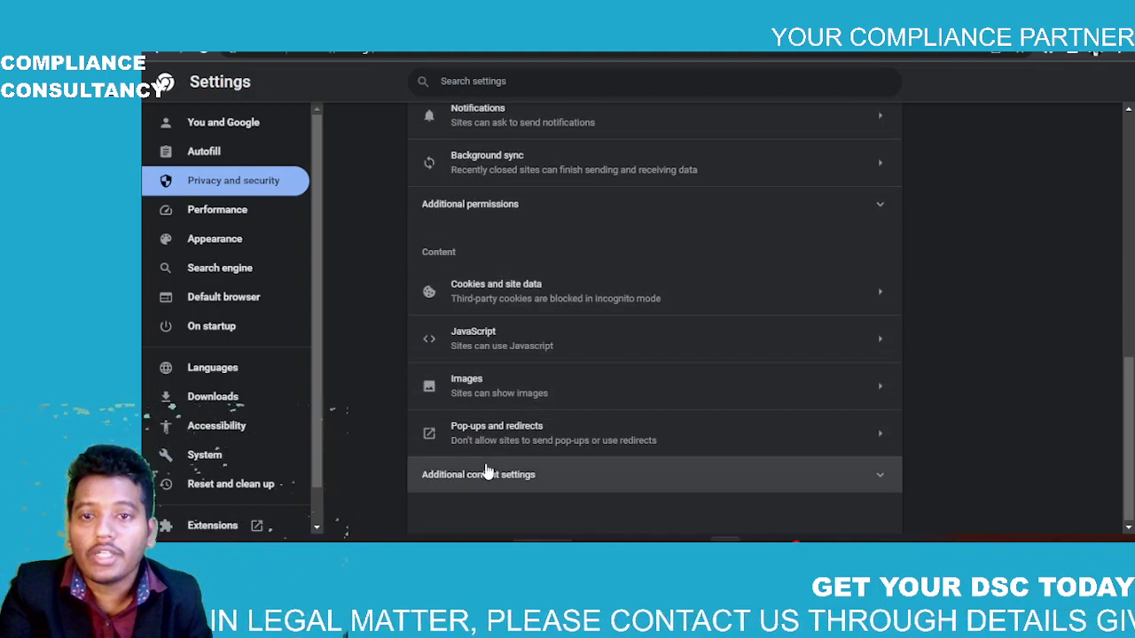
click(474, 344)
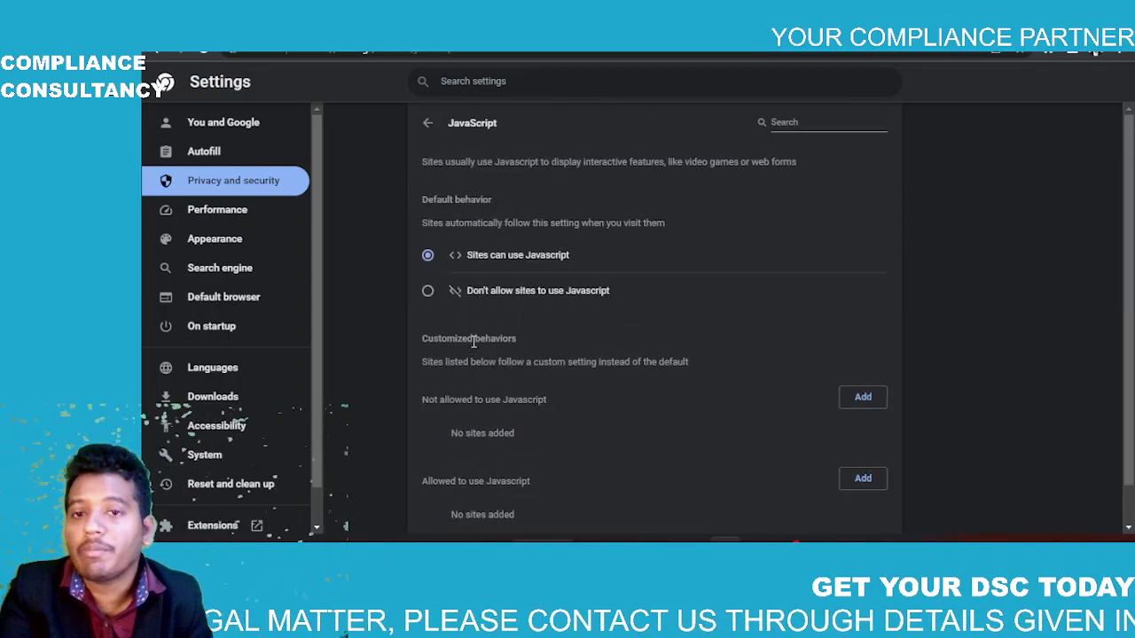
scroll(474, 342, down, 1)
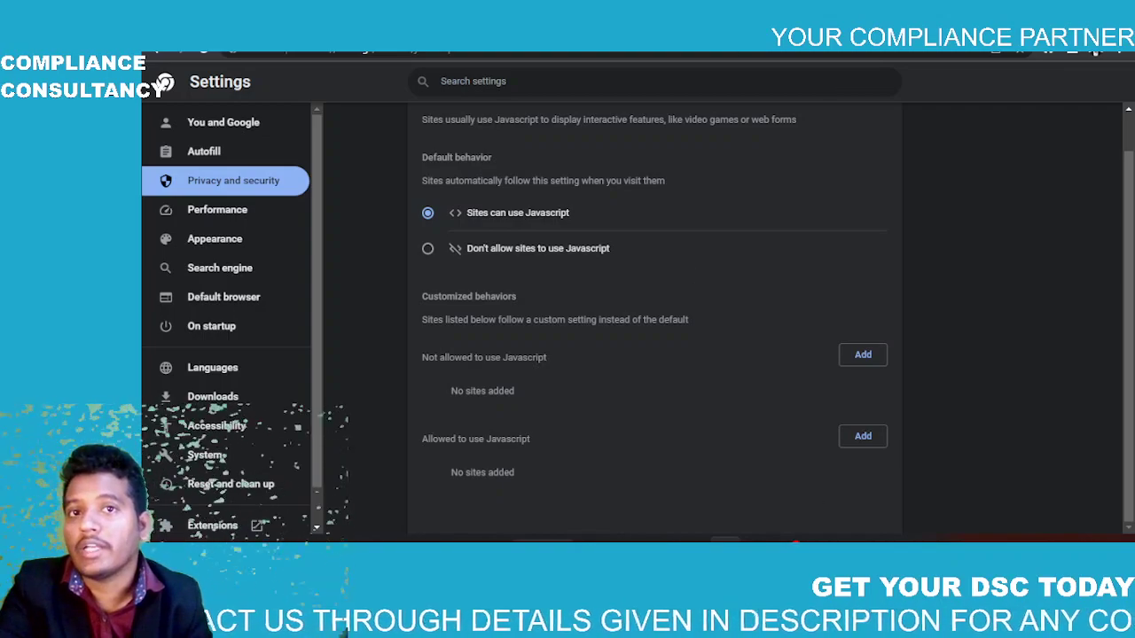
click(681, 23)
text(mca)
key(Return)
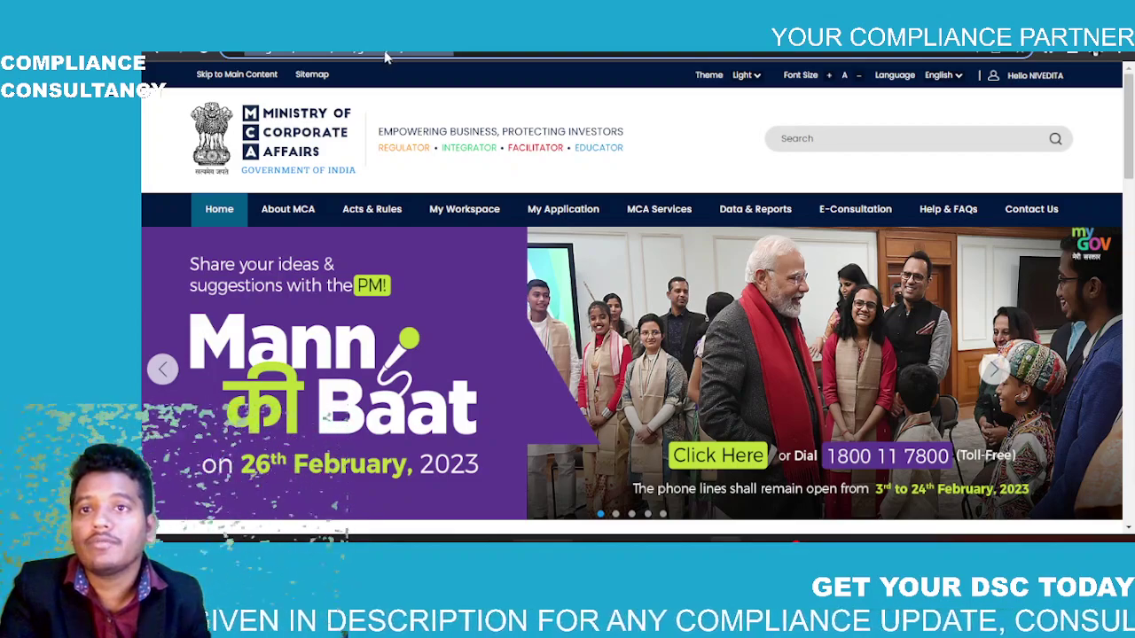
double_click(385, 52)
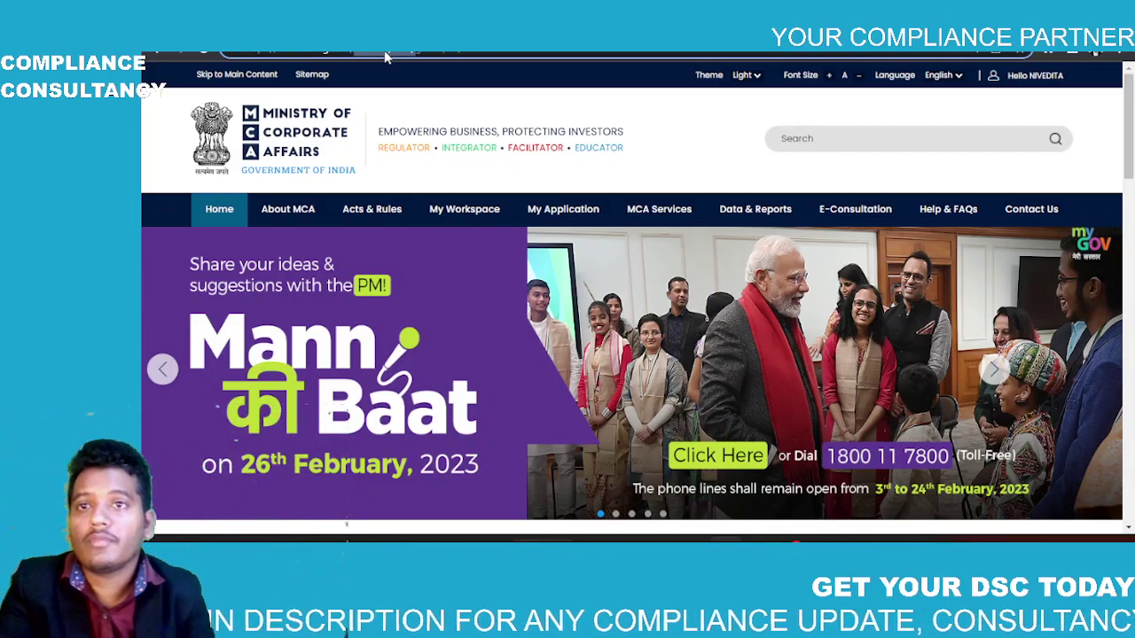
key(BackSpace)
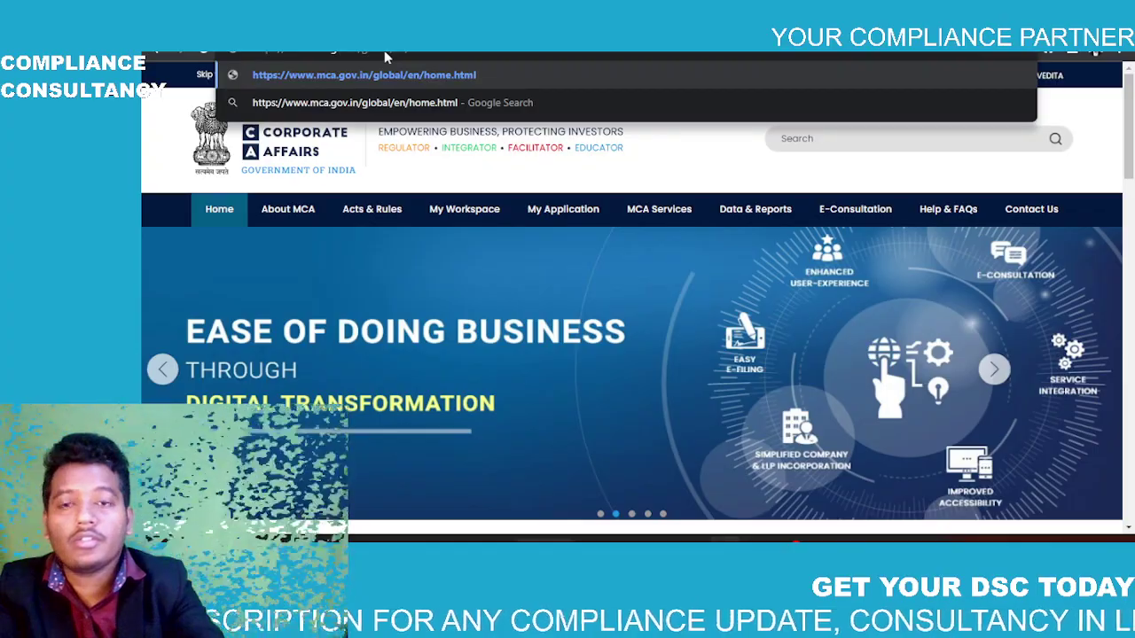
key(shift+End)
key(BackSpace)
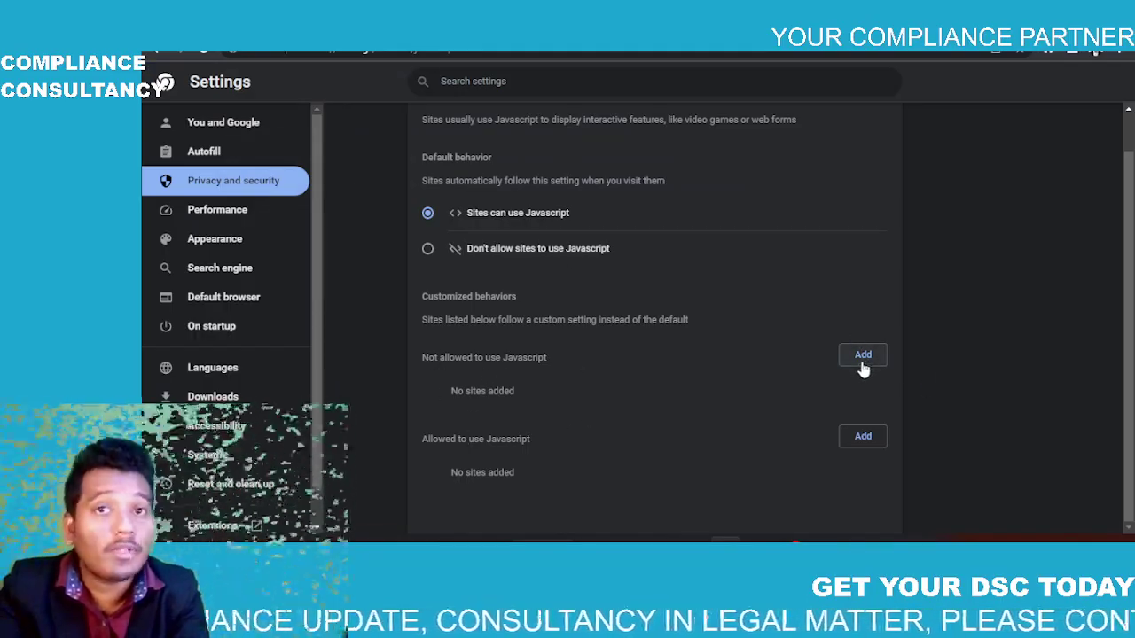
click(858, 438)
text(https://www.mca.gov.in/)
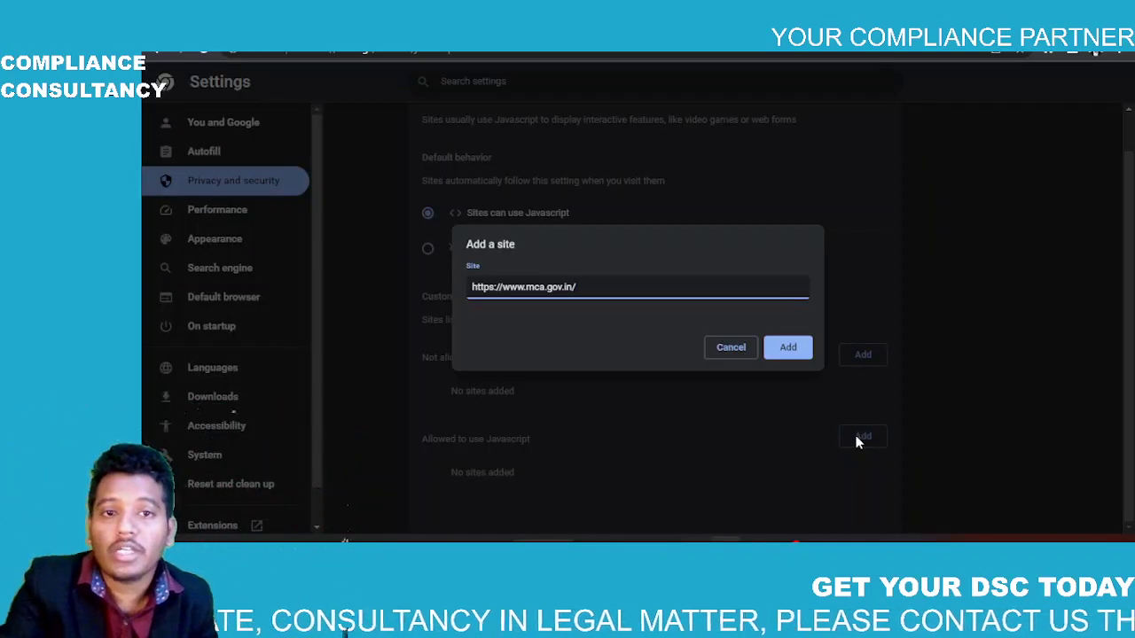
click(788, 346)
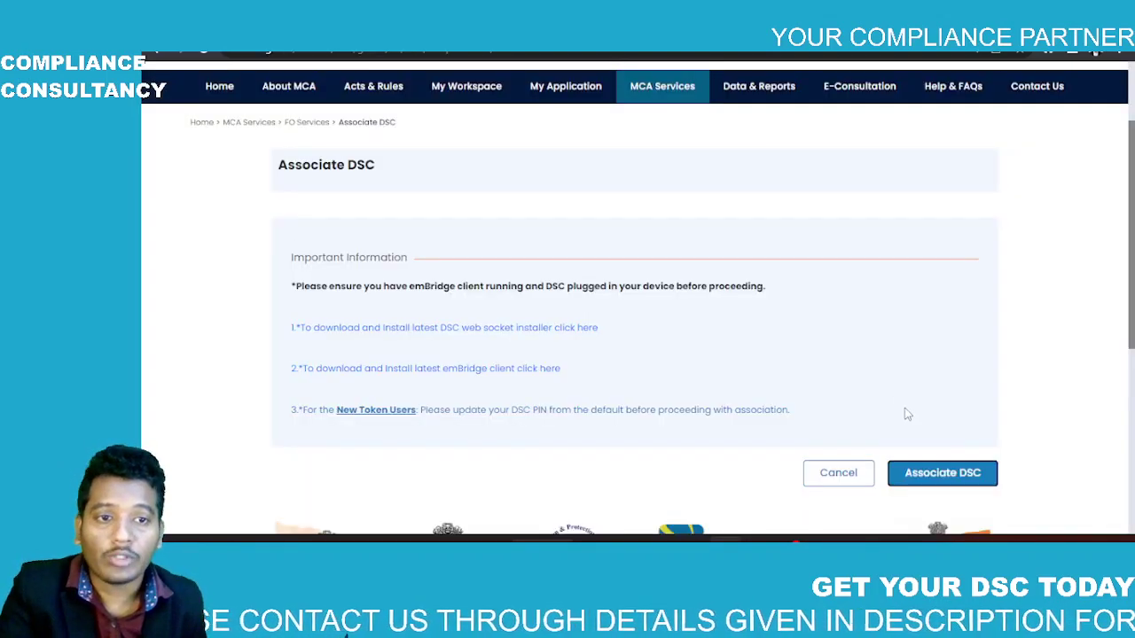
Check the Token and Certificate Details choices in the MCA portal's DSC association form and close it.
click(930, 475)
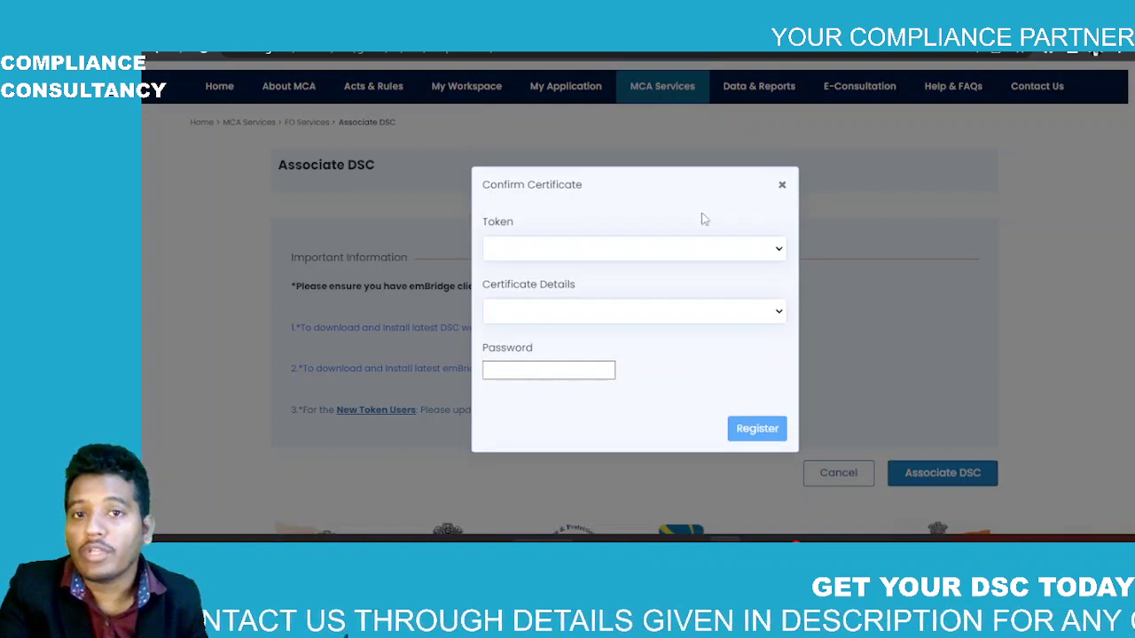
click(679, 251)
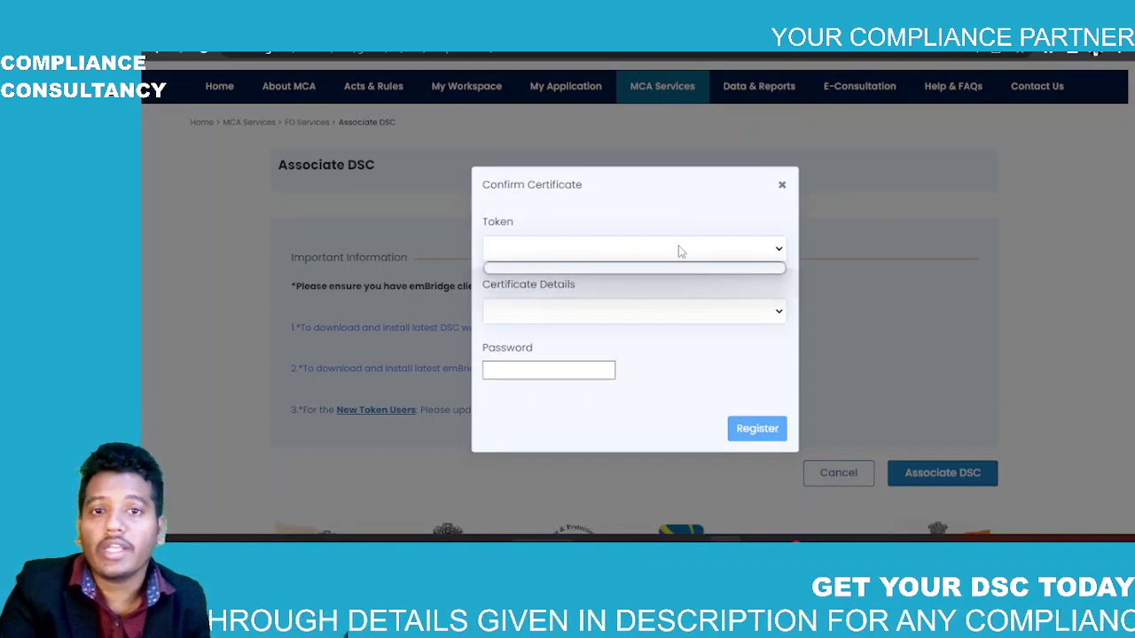
click(659, 291)
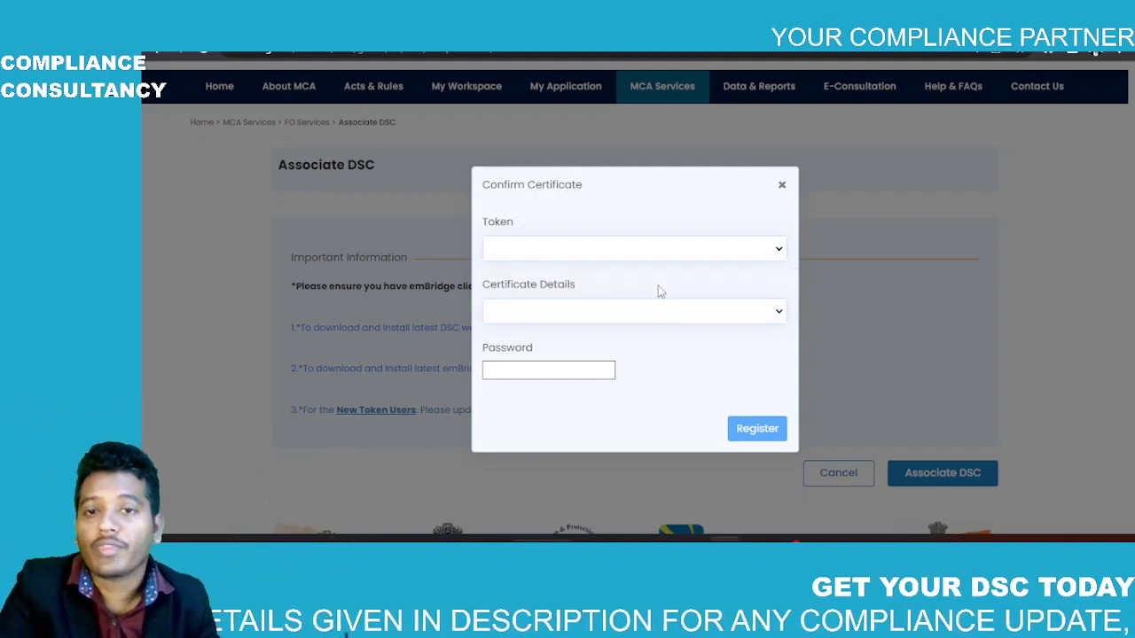
click(625, 316)
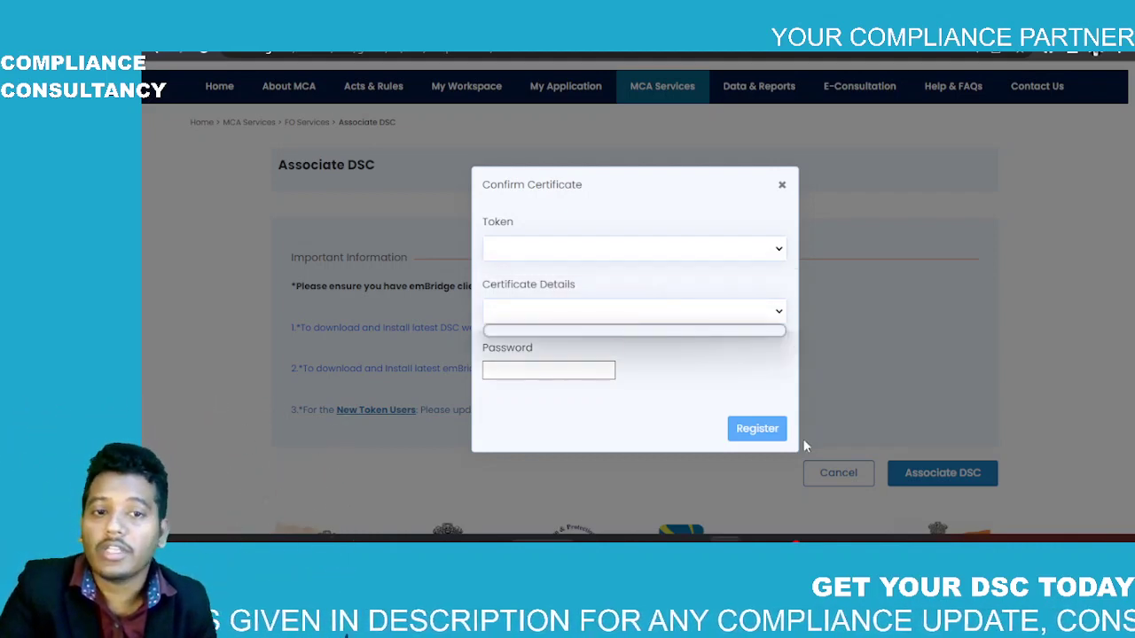
click(743, 433)
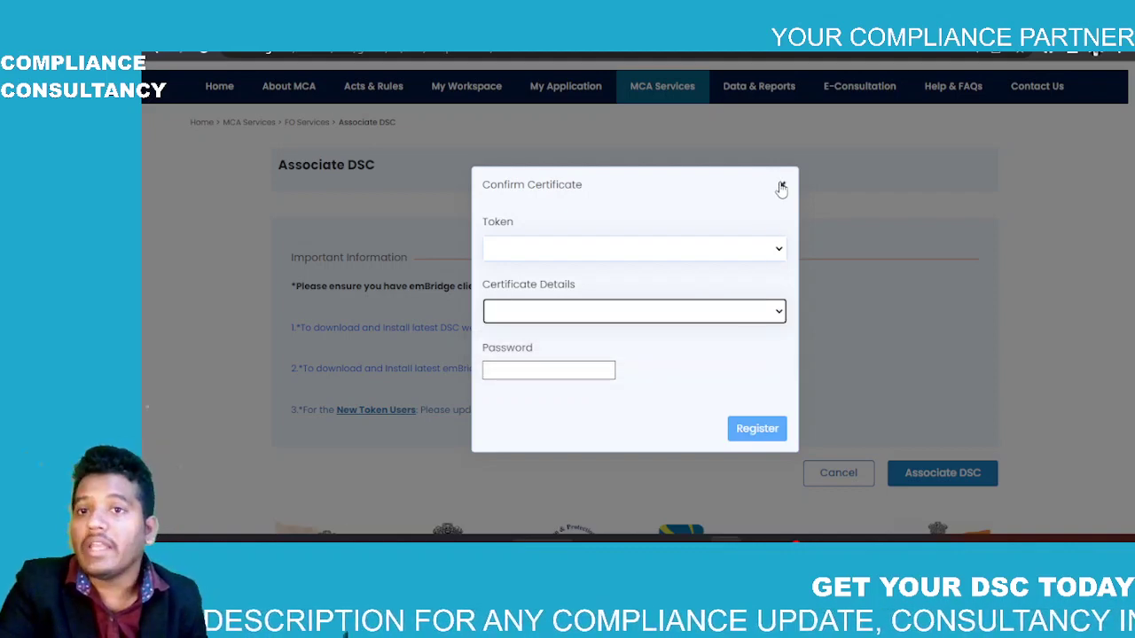
click(782, 187)
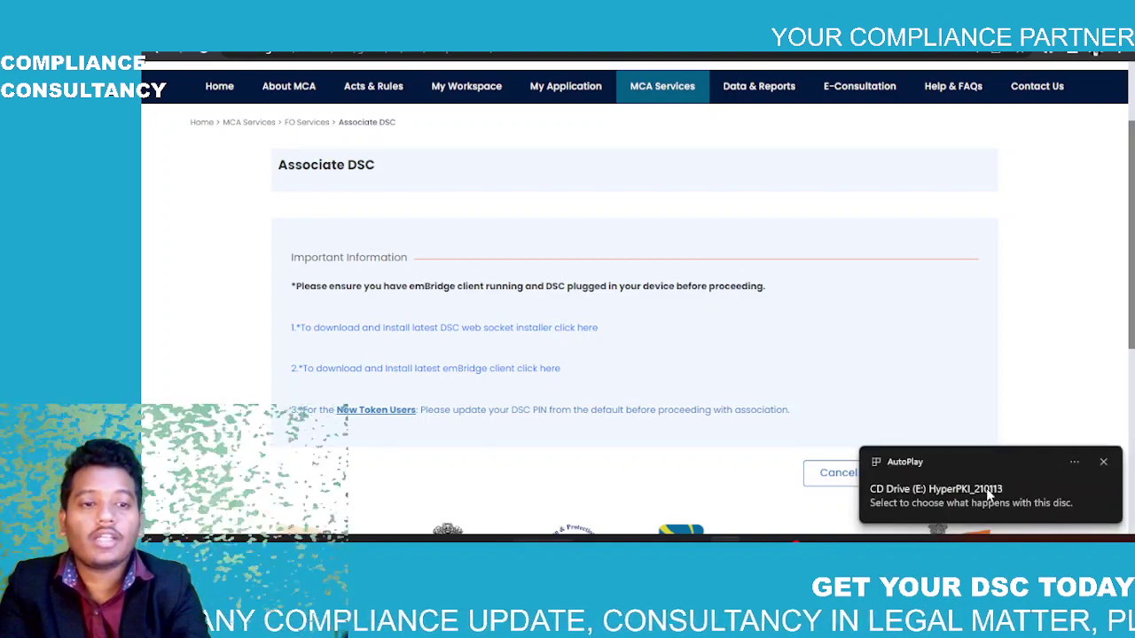
Open the inserted token's HyperPKI_210113 drive to list its files.
click(986, 488)
click(982, 212)
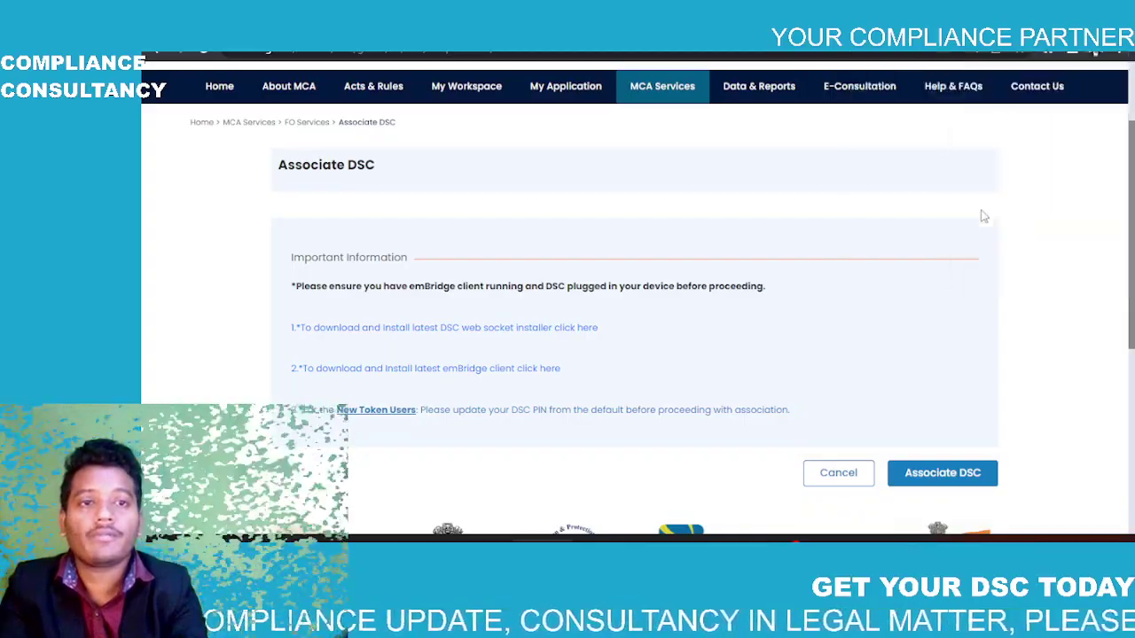
double_click(734, 235)
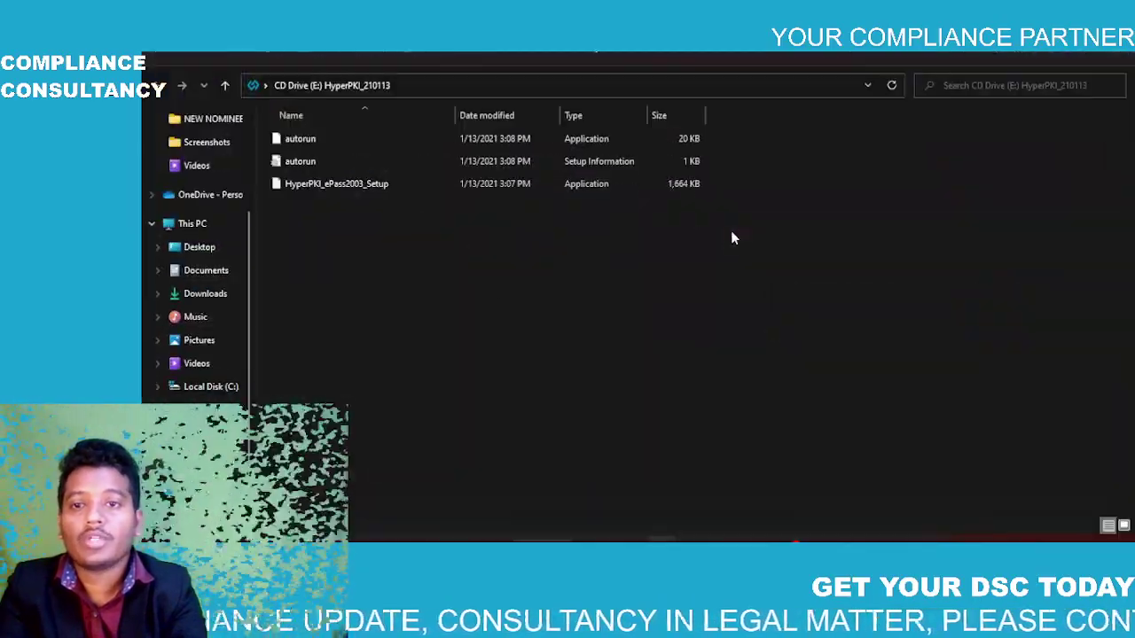
Install HyperPKI_ePass2003 from the token drive with English as setup language, and accept the CCA India 2014 root certificate.
double_click(401, 184)
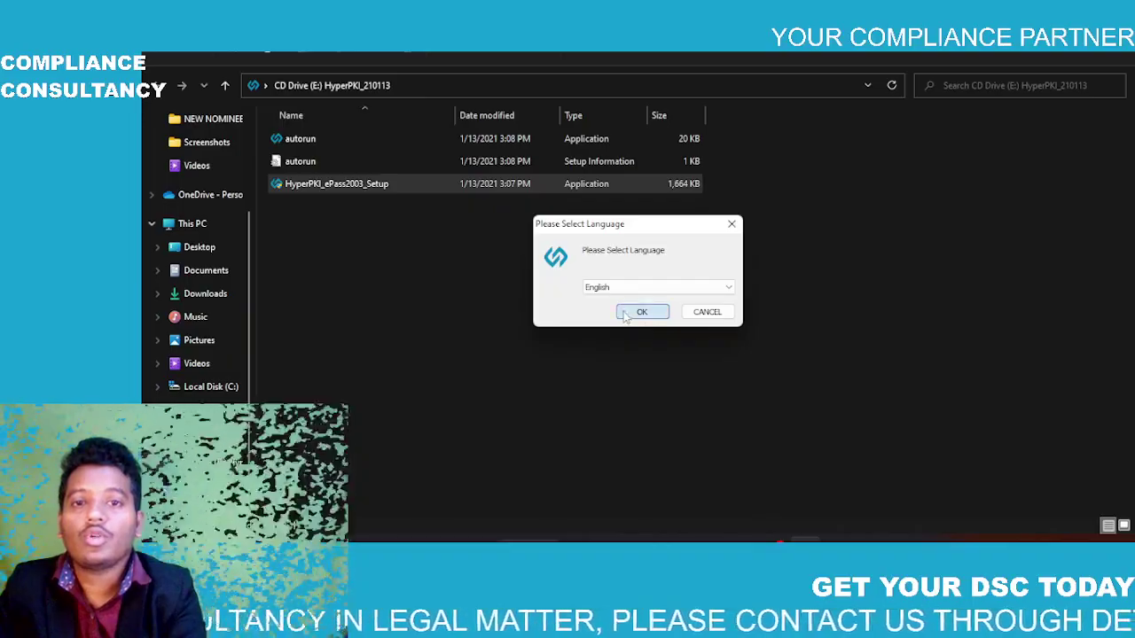
click(625, 310)
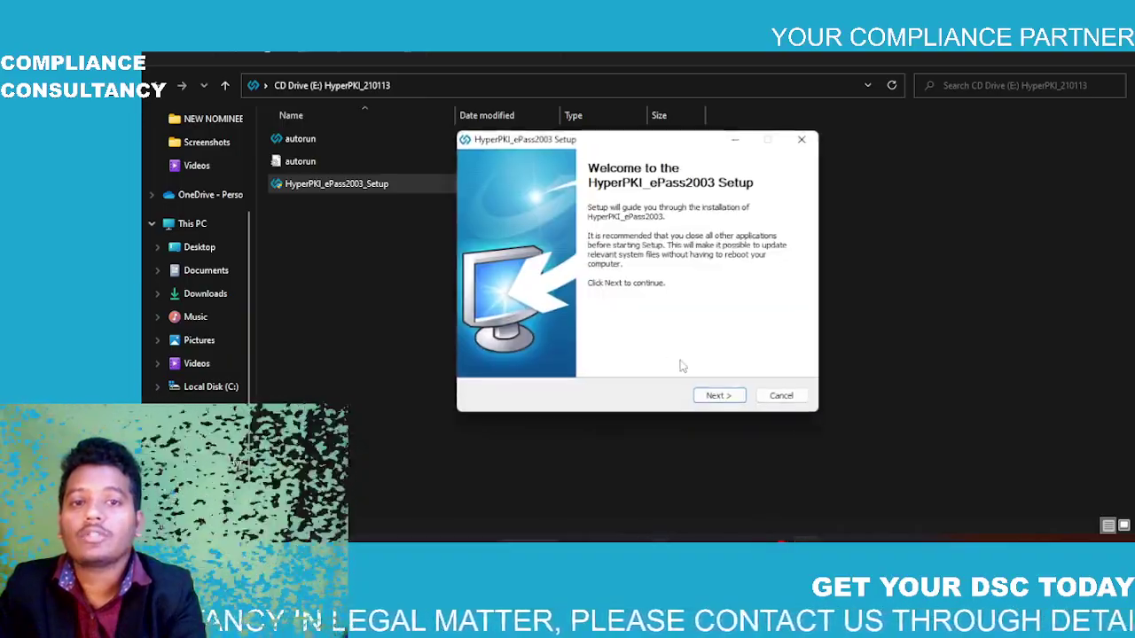
click(717, 395)
click(715, 396)
click(717, 395)
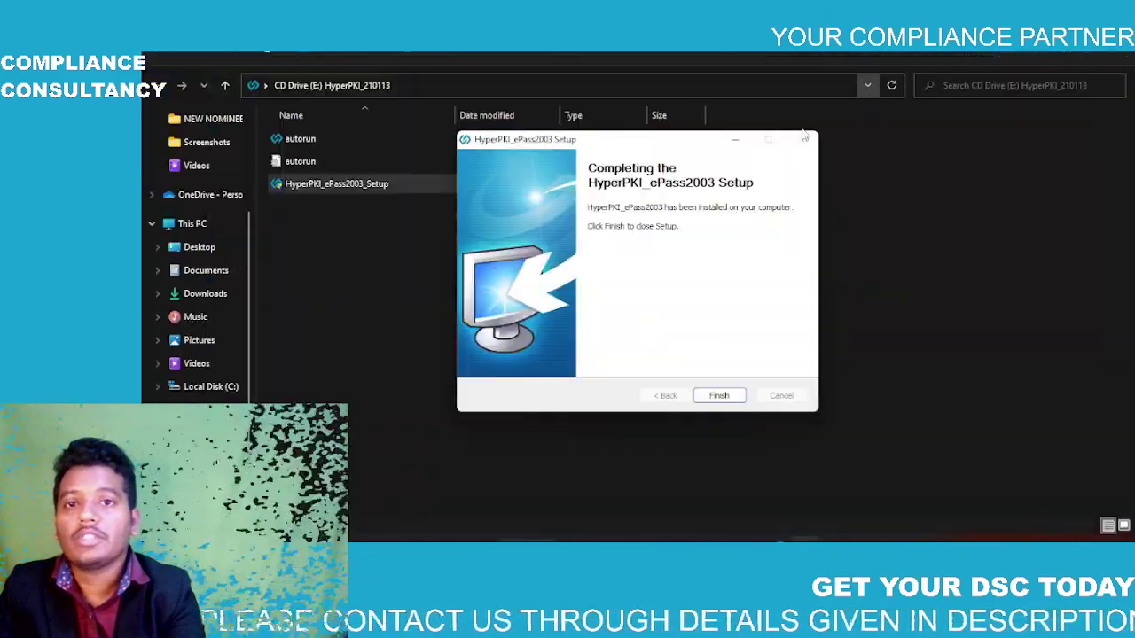
click(739, 400)
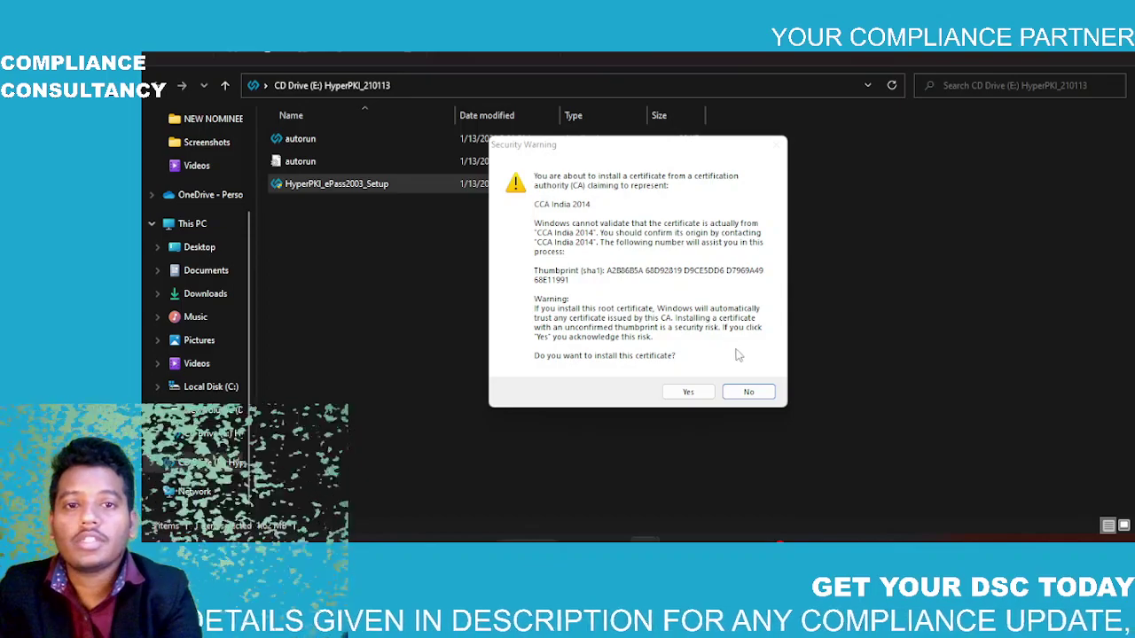
click(697, 395)
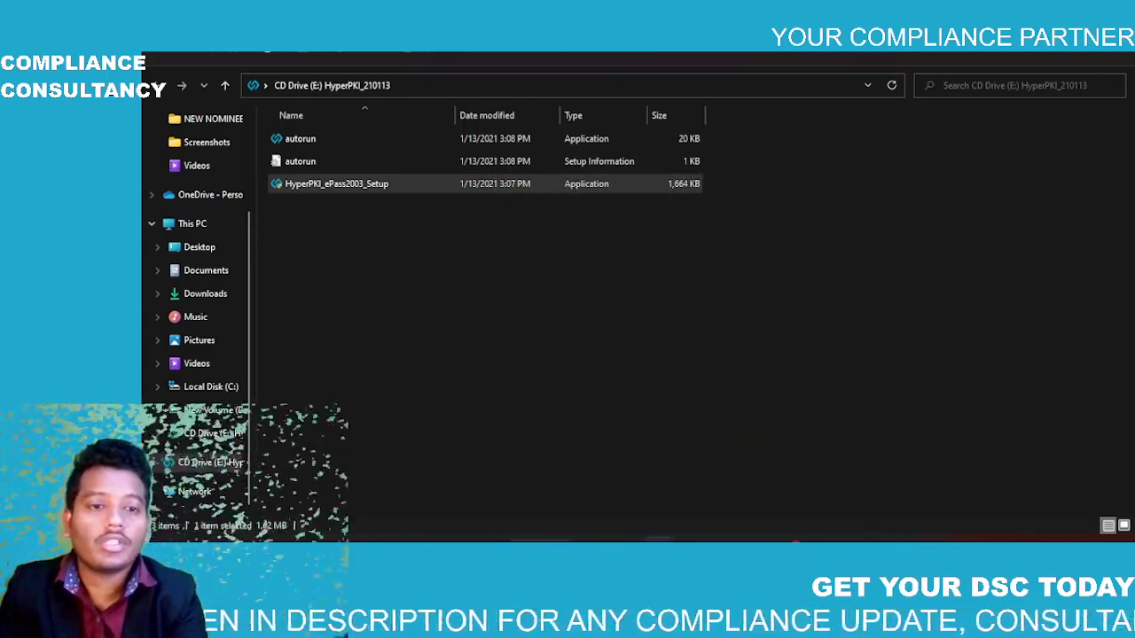
Look on the desktop and among the running background programs for the installed ePass2003 token software.
click(895, 558)
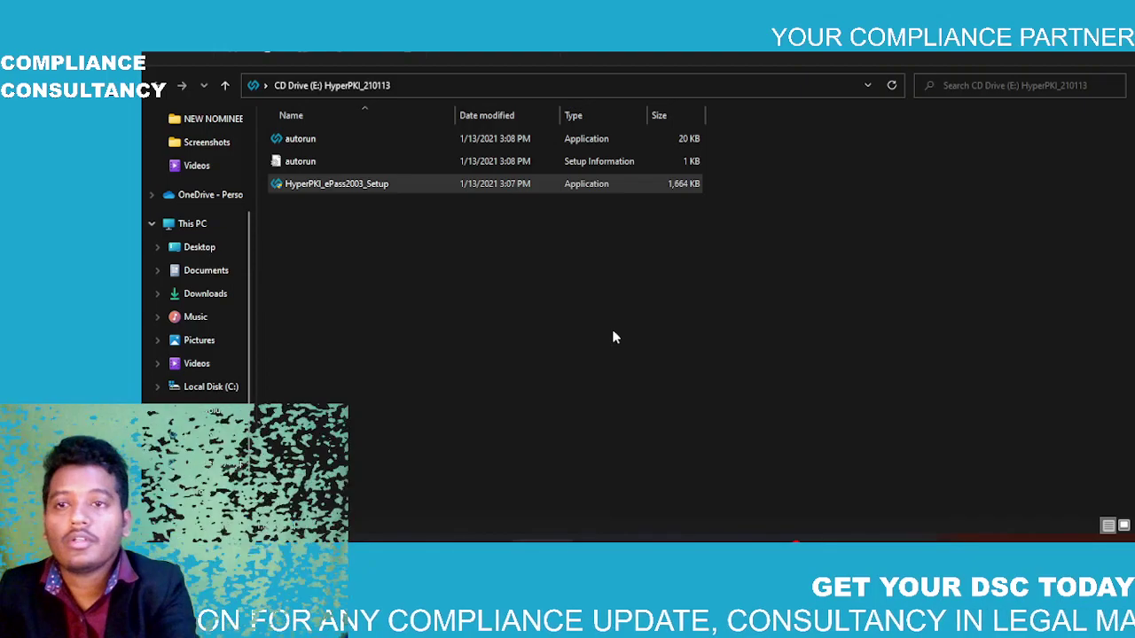
key(super+d)
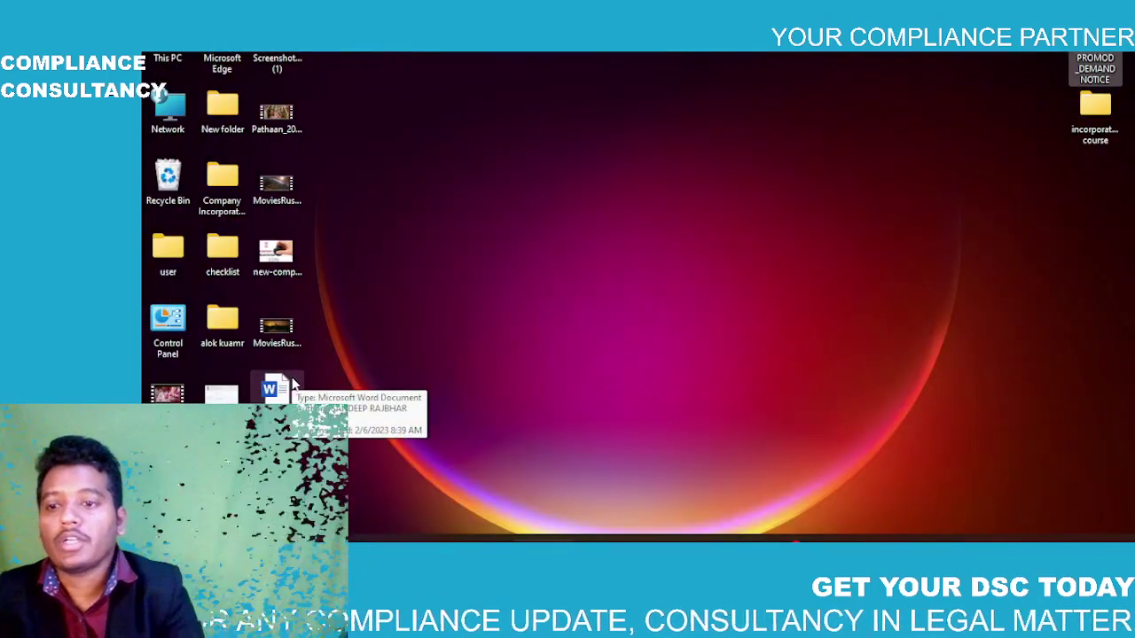
key(super+d)
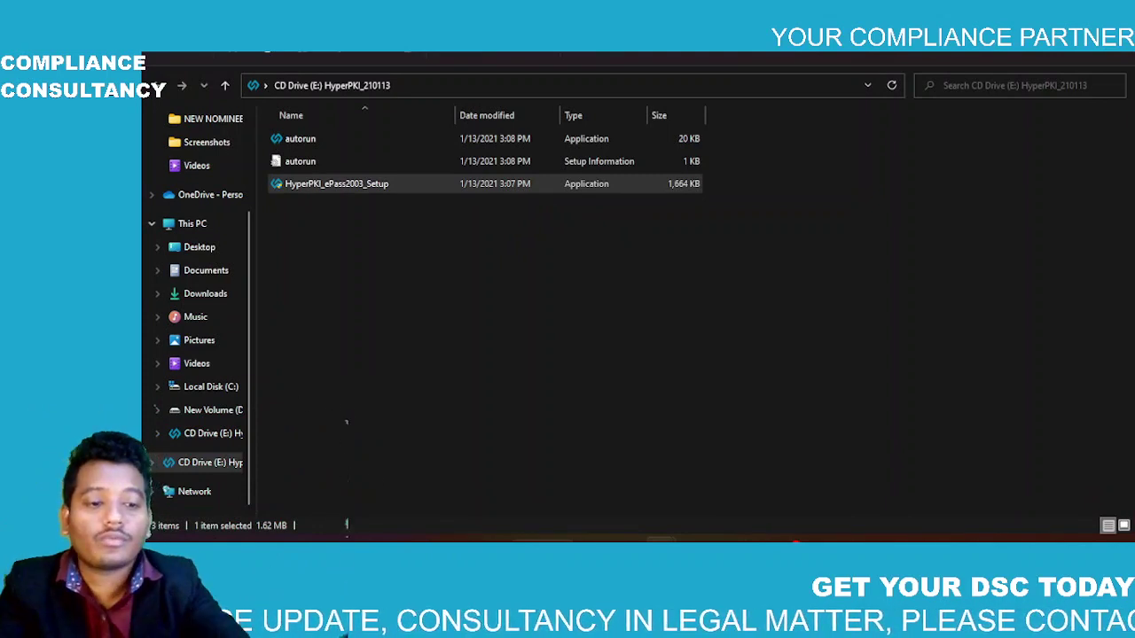
click(816, 431)
click(896, 538)
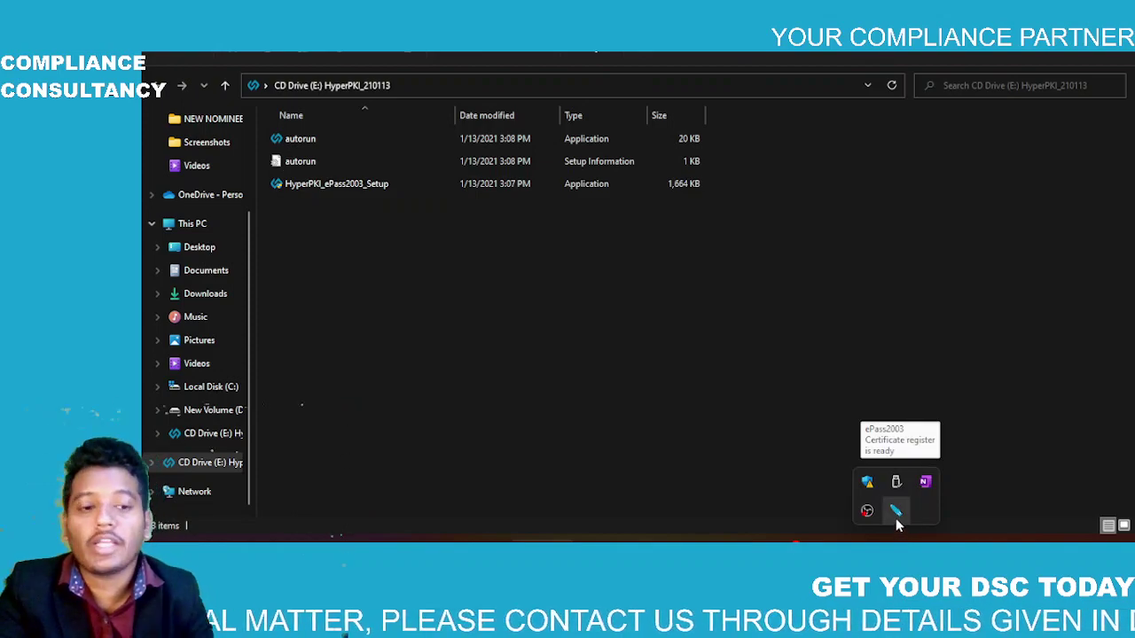
click(638, 321)
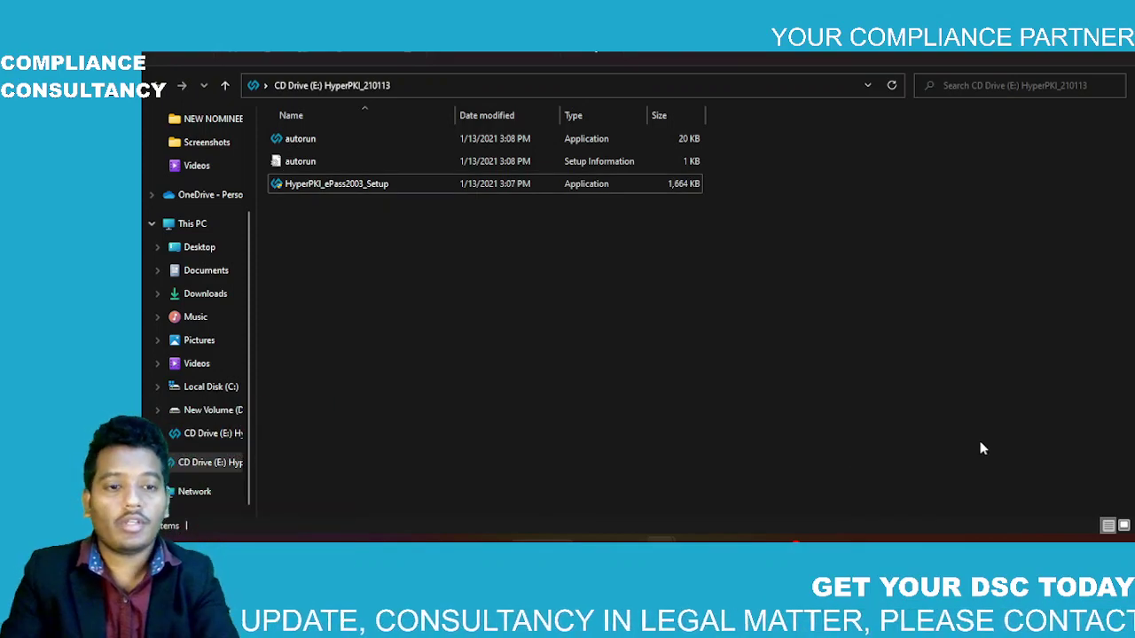
Open the HyperPKI Token Manager for ePass2003 and bring up its user PIN login.
click(897, 538)
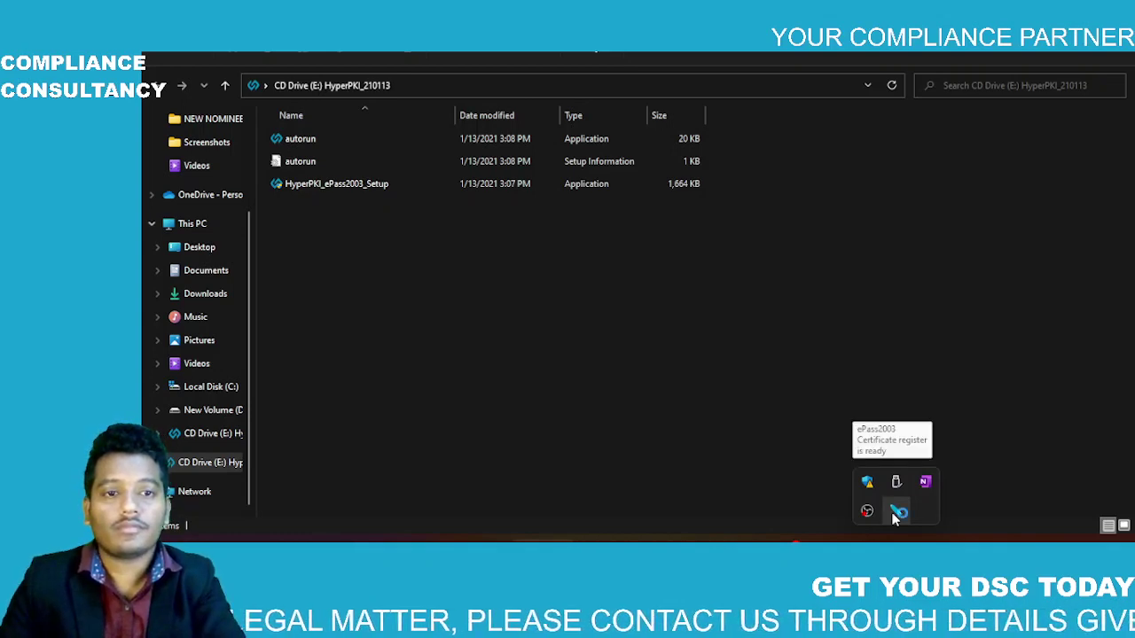
double_click(897, 512)
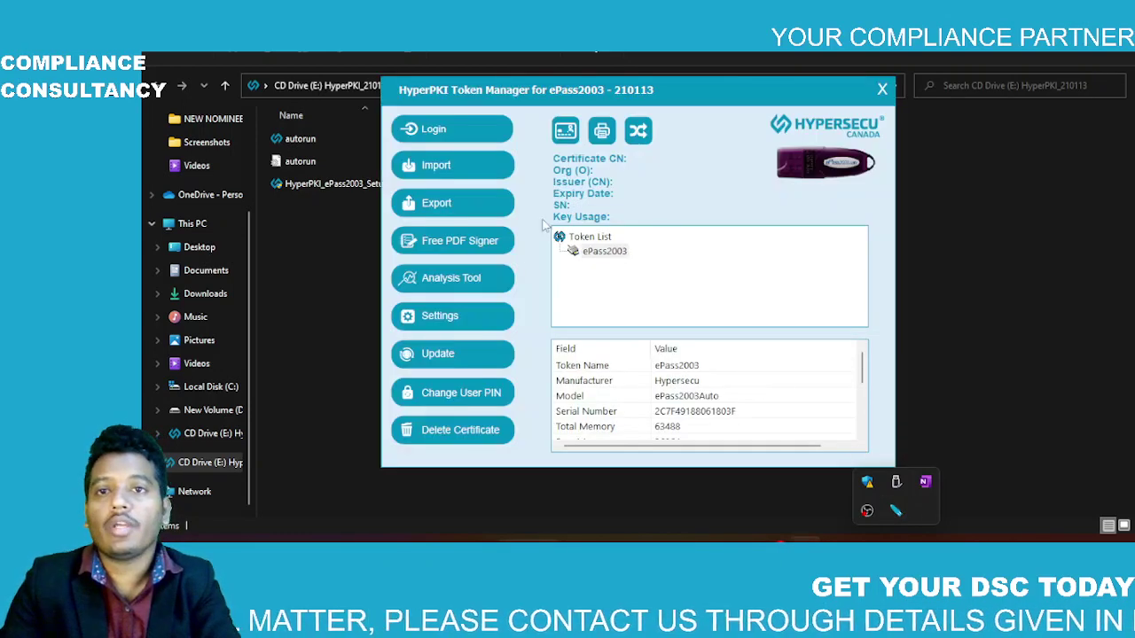
click(432, 130)
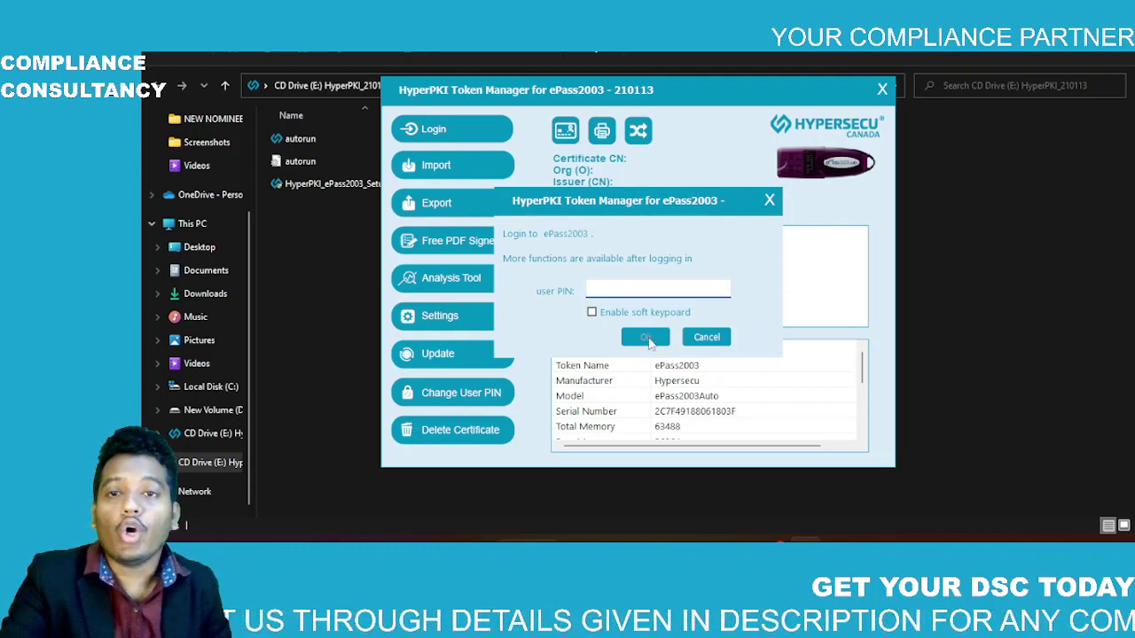
Switch to Chrome and view the MCA home page.
key(alt+Tab)
key(alt+Tab)
key(alt+Tab)
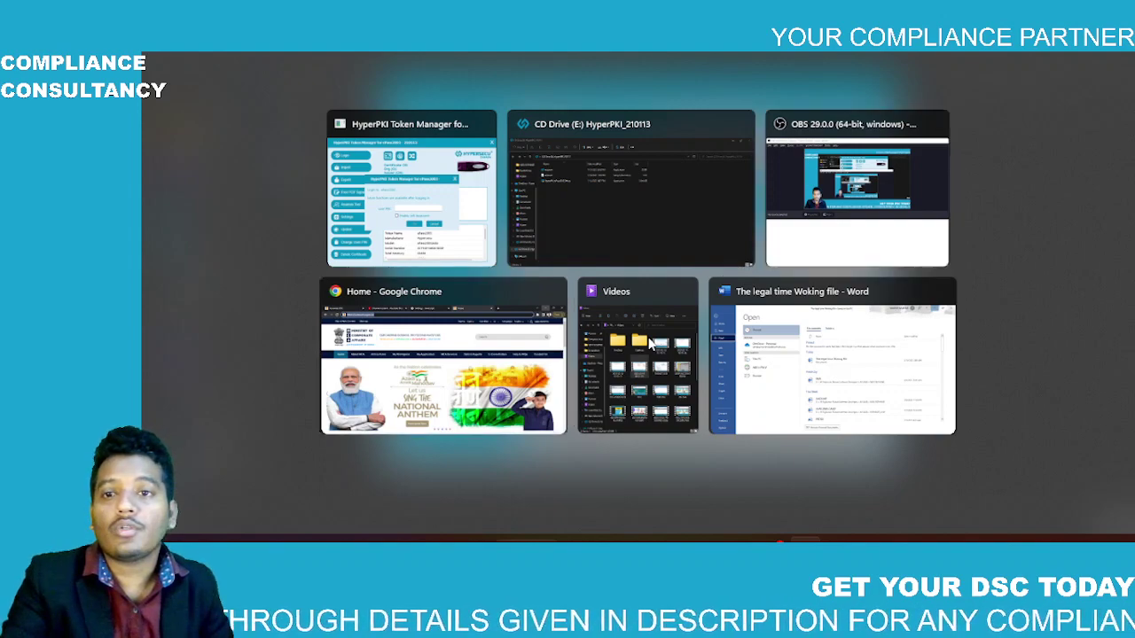
scroll(649, 346, down, 2)
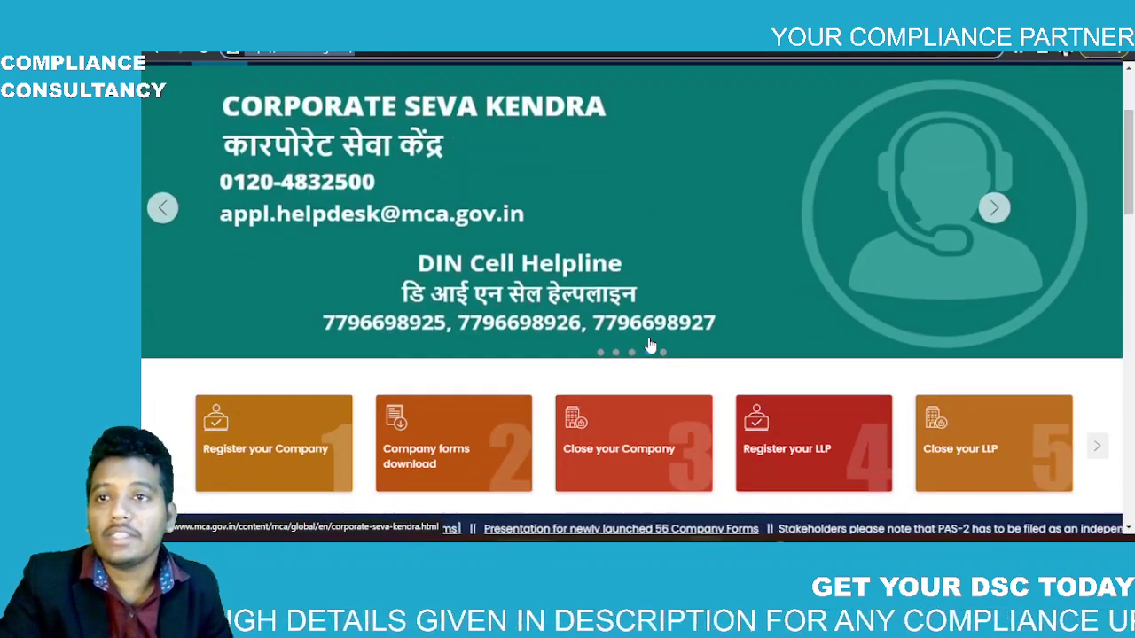
scroll(650, 346, up, 2)
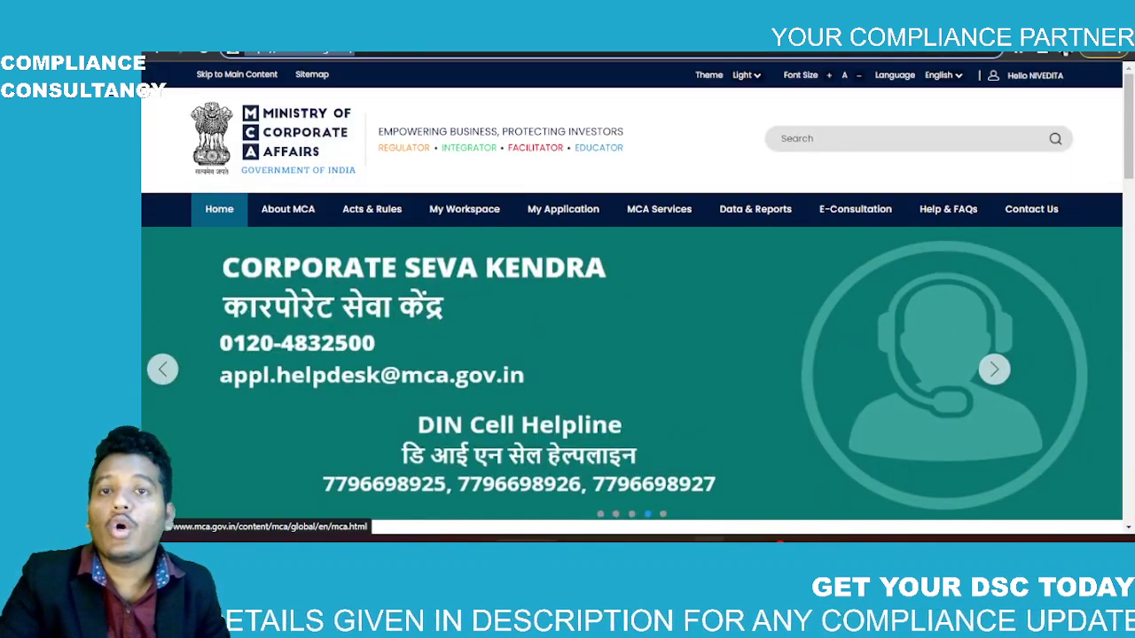